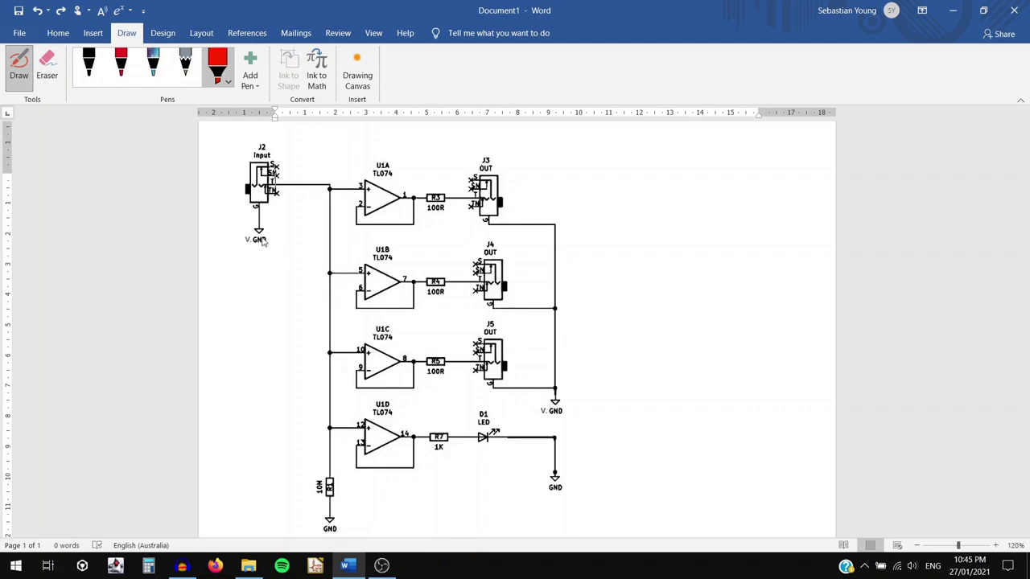
# - Draw red ink strokes beside the J2 jack, along the input line to the buffers, and beside the 10M resistor
pyautogui.moveTo(241, 163); pyautogui.dragTo(247, 186)
pyautogui.moveTo(314, 208); pyautogui.dragTo(324, 445)
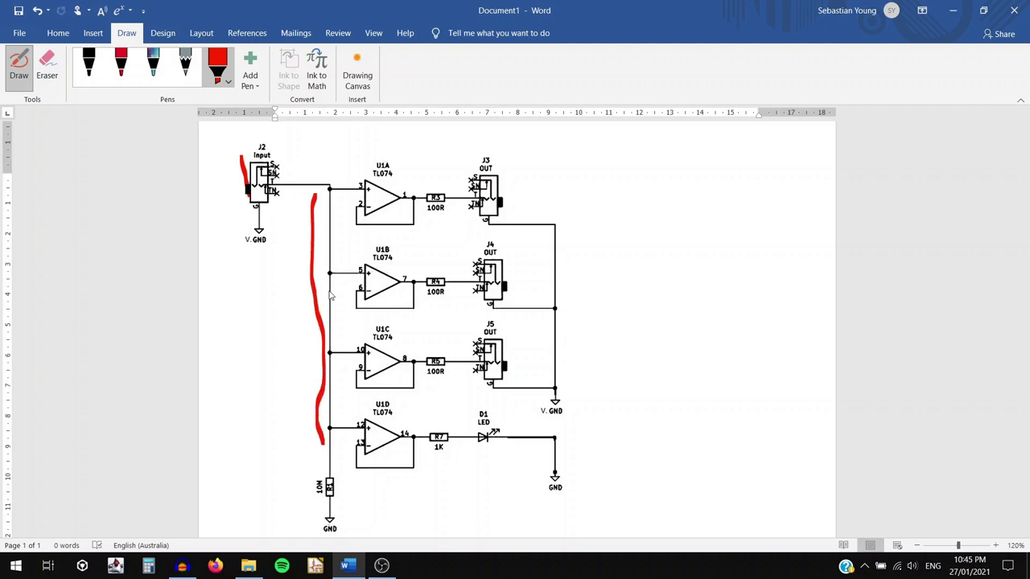
pyautogui.moveTo(311, 481); pyautogui.dragTo(313, 521)
# - Underline the D1 LED and the 1K resistor R7 with red ink
pyautogui.moveTo(469, 446); pyautogui.dragTo(495, 447)
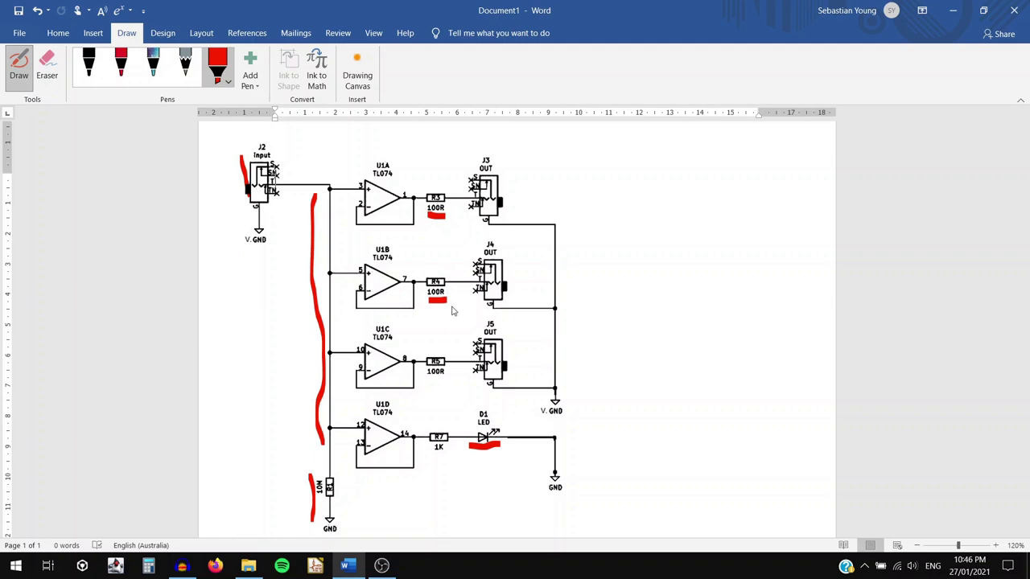
pyautogui.moveTo(431, 455); pyautogui.dragTo(448, 454)
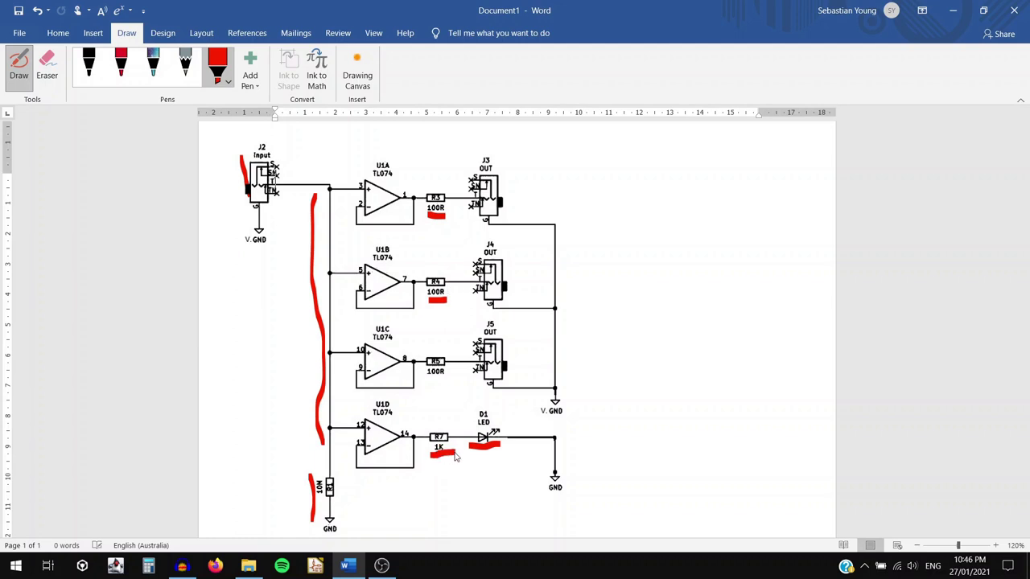
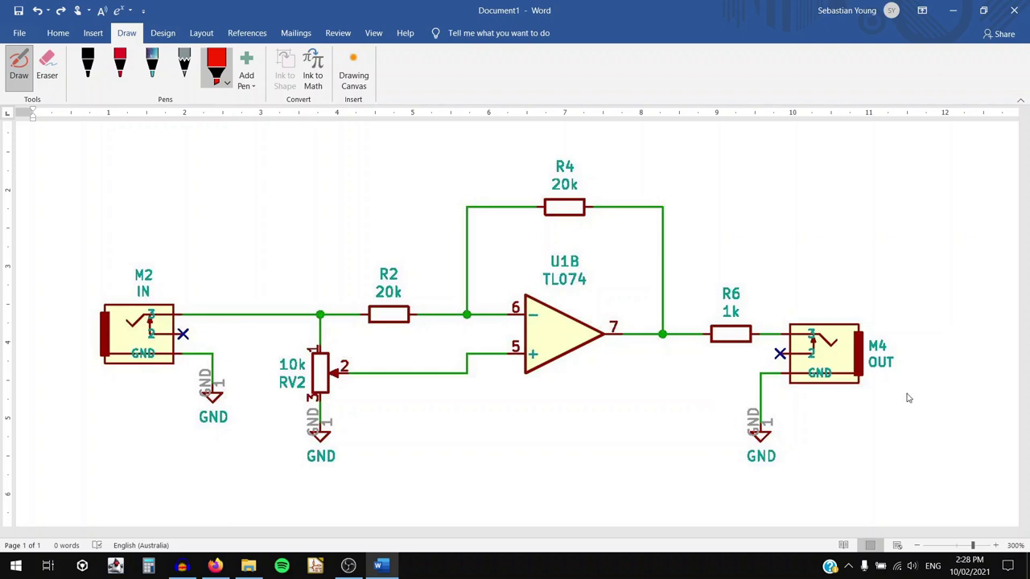
# - With the red pen, handwrite 'Vout = 2' above the schematic
pyautogui.scroll(-15, 905, 400)
pyautogui.hscroll(10, 804, 396)
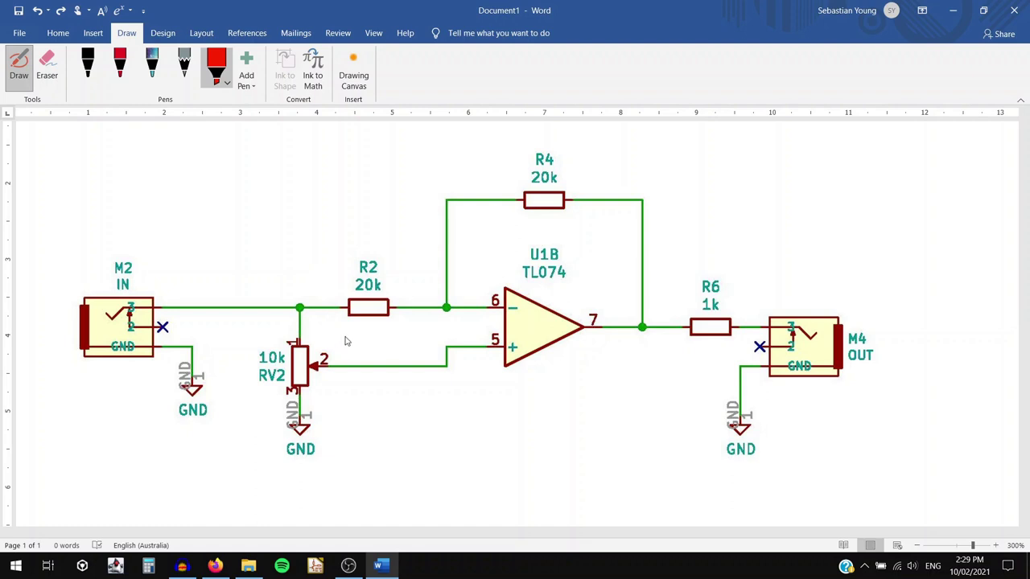
pyautogui.click(119, 63)
pyautogui.moveTo(104, 147)
pyautogui.mouseDown()
pyautogui.moveTo(134, 150)
pyautogui.moveTo(132, 184)
pyautogui.moveTo(165, 169)
pyautogui.mouseUp()
pyautogui.moveTo(172, 168); pyautogui.dragTo(172, 183)
pyautogui.moveTo(165, 177); pyautogui.dragTo(181, 176)
pyautogui.moveTo(193, 163); pyautogui.dragTo(219, 159)
pyautogui.moveTo(192, 173)
pyautogui.mouseDown()
pyautogui.moveTo(298, 170)
pyautogui.moveTo(345, 140)
pyautogui.moveTo(353, 166)
pyautogui.mouseUp()
# - Finish the equation with '·α·Vin − Vin' and ink a short stroke beside RV2
pyautogui.click(260, 165)
pyautogui.click(309, 163)
pyautogui.click(352, 147)
pyautogui.moveTo(358, 165); pyautogui.dragTo(375, 166)
pyautogui.moveTo(383, 157)
pyautogui.mouseDown()
pyautogui.moveTo(403, 137)
pyautogui.moveTo(416, 164)
pyautogui.moveTo(428, 134)
pyautogui.moveTo(436, 161)
pyautogui.mouseUp()
pyautogui.click(435, 144)
pyautogui.moveTo(441, 161); pyautogui.dragTo(454, 159)
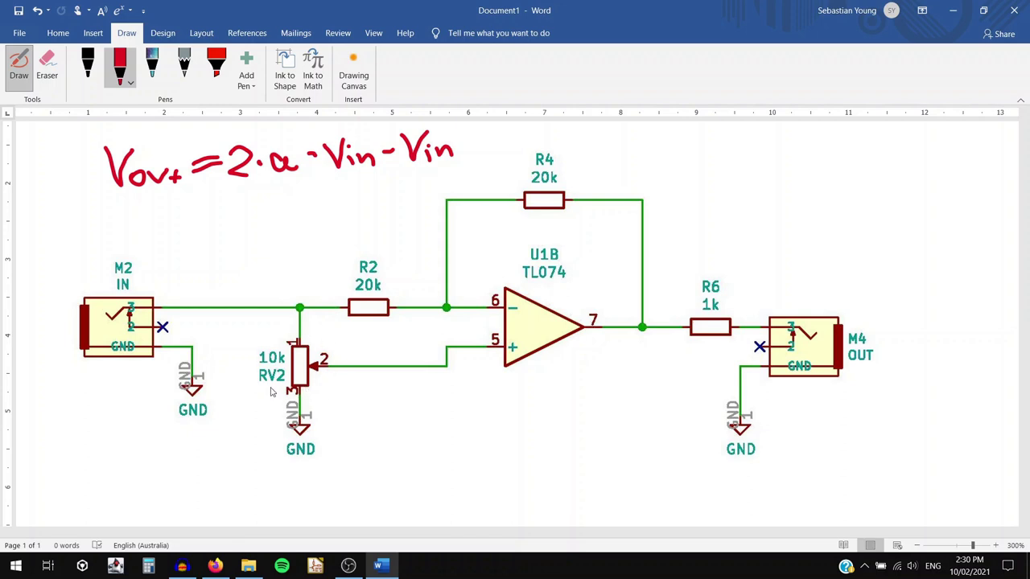
pyautogui.moveTo(270, 388); pyautogui.dragTo(270, 419)
# - With α = 1 and Vin = 7, evaluate 2 × 1 × 7 − 7 (result 7) in Calculator, then return to Word
pyautogui.press('XF86Calculator')
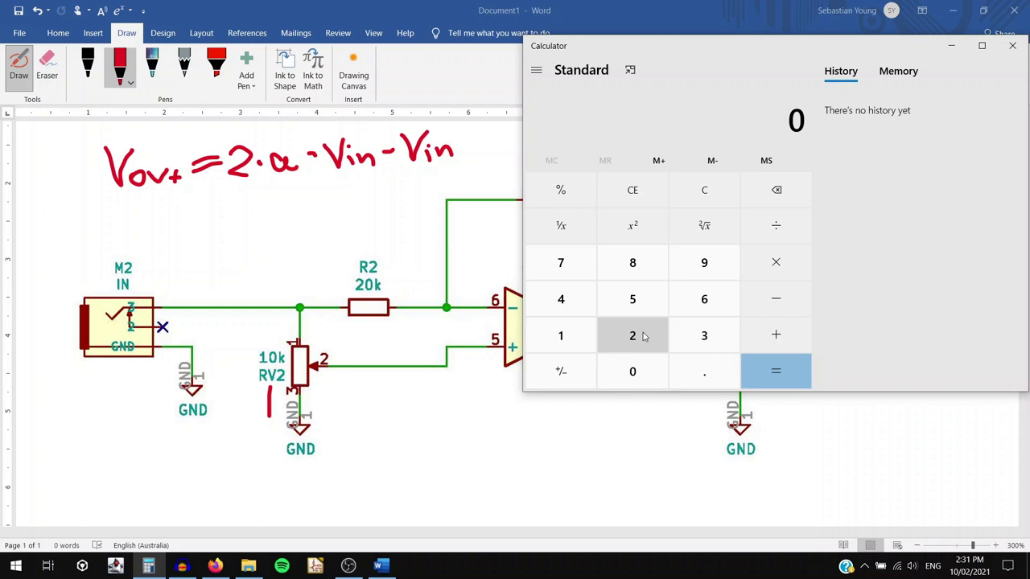
pyautogui.click(643, 336)
pyautogui.click(775, 262)
pyautogui.click(568, 334)
pyautogui.click(778, 276)
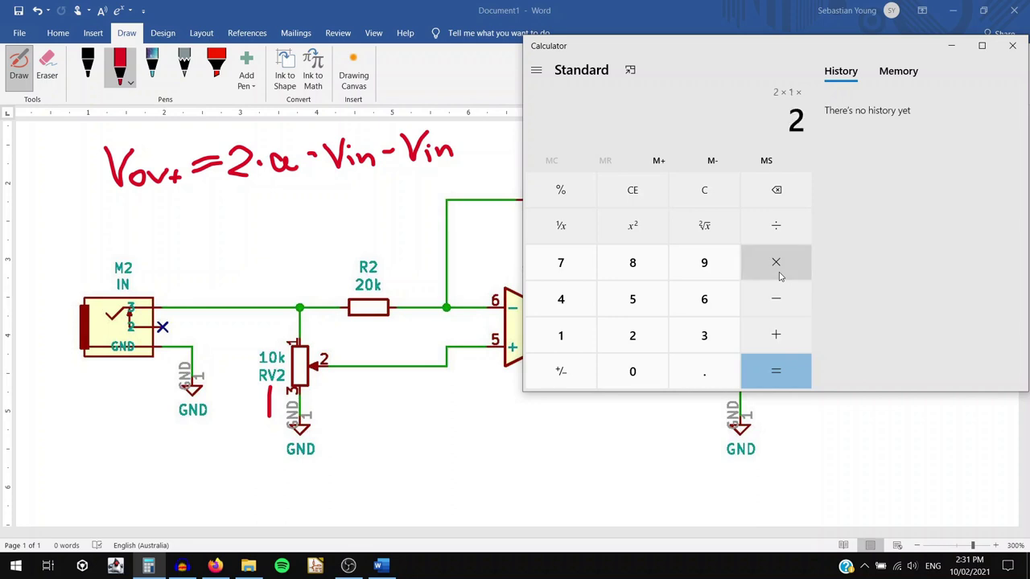
pyautogui.click(564, 266)
pyautogui.press('-')
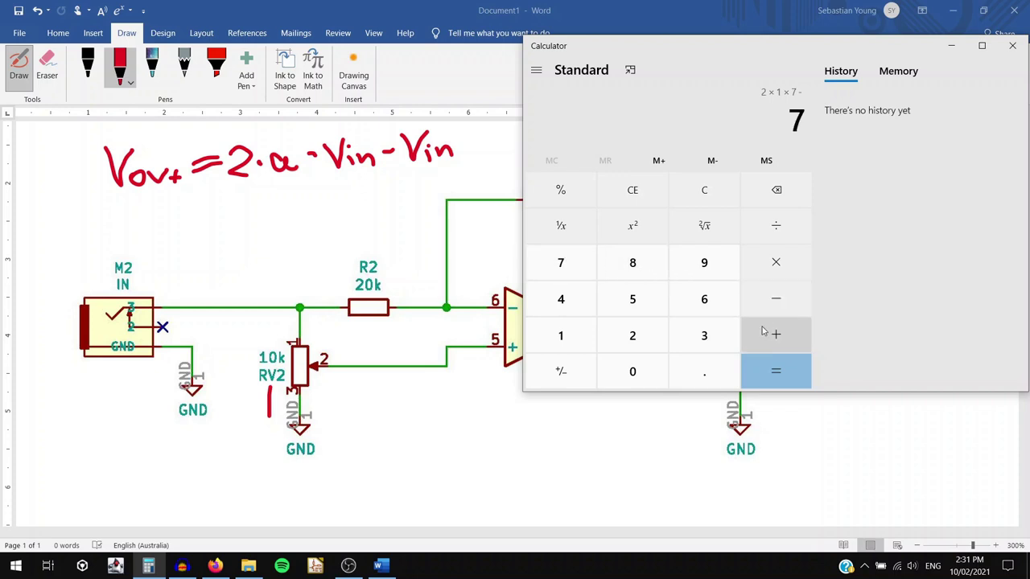
pyautogui.click(775, 376)
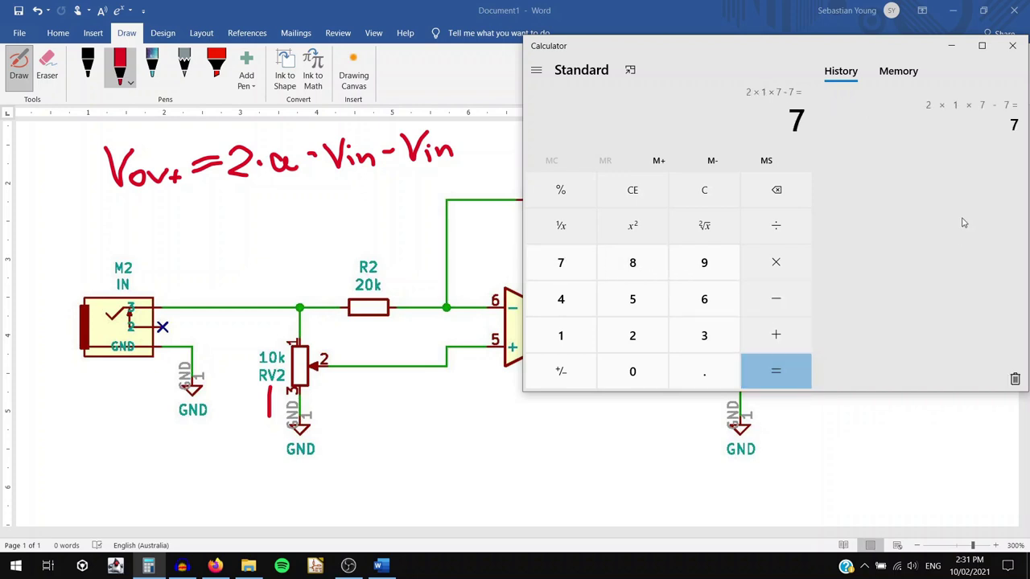
pyautogui.click(595, 393)
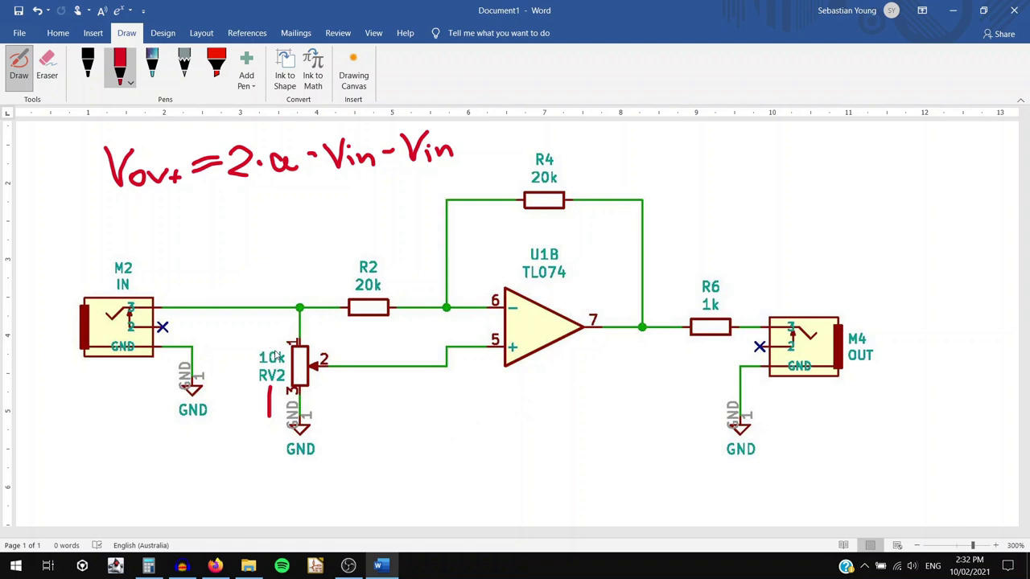
# - Ink a bracket beside RV2, underline its GND, and clear the previous Calculator result
pyautogui.moveTo(272, 320); pyautogui.dragTo(271, 354)
pyautogui.moveTo(287, 456); pyautogui.dragTo(323, 454)
pyautogui.hotkey('alt', 'Tab')
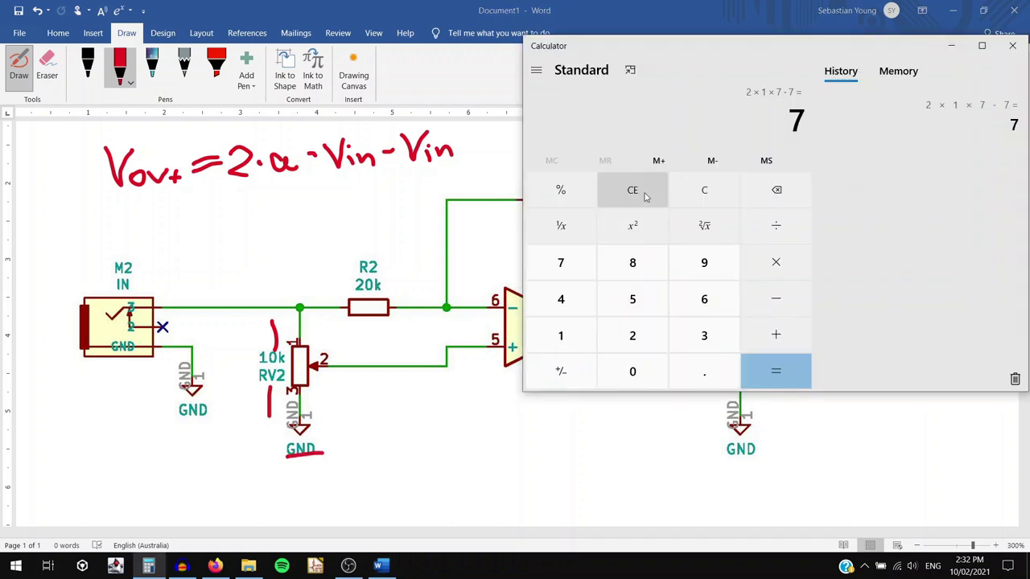
pyautogui.click(642, 201)
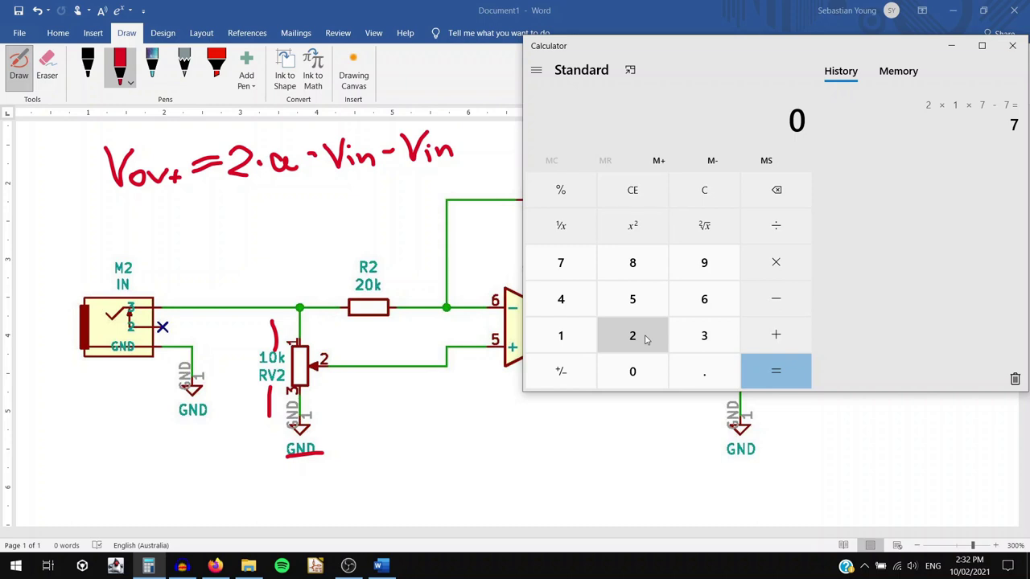
# - For α = 0, evaluate 2 × 0 × 7 − 7 to get −7, then return to Word
pyautogui.click(646, 339)
pyautogui.click(791, 265)
pyautogui.click(652, 370)
pyautogui.click(776, 262)
pyautogui.click(560, 264)
pyautogui.click(775, 298)
pyautogui.click(559, 265)
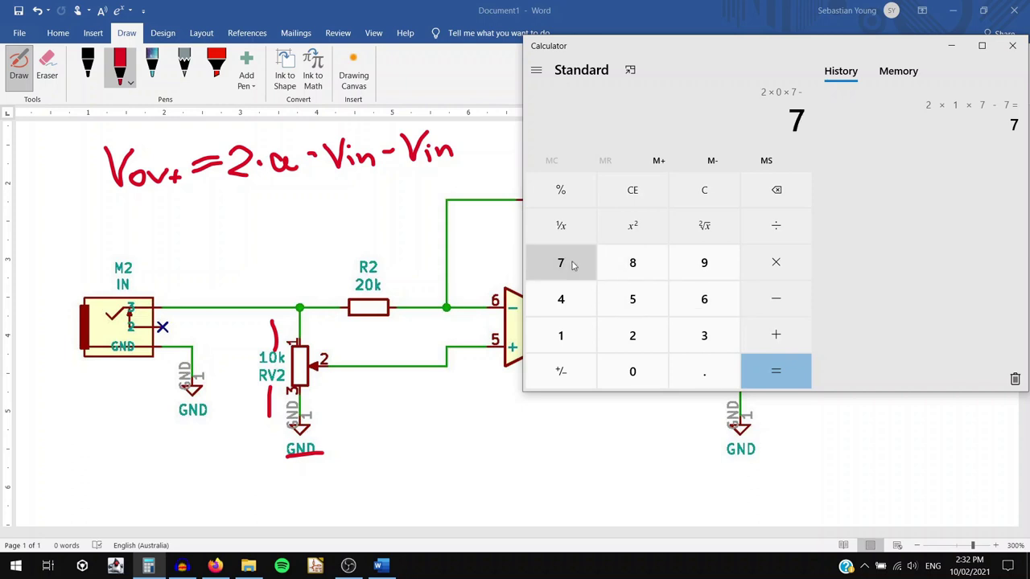
pyautogui.click(788, 371)
pyautogui.click(553, 400)
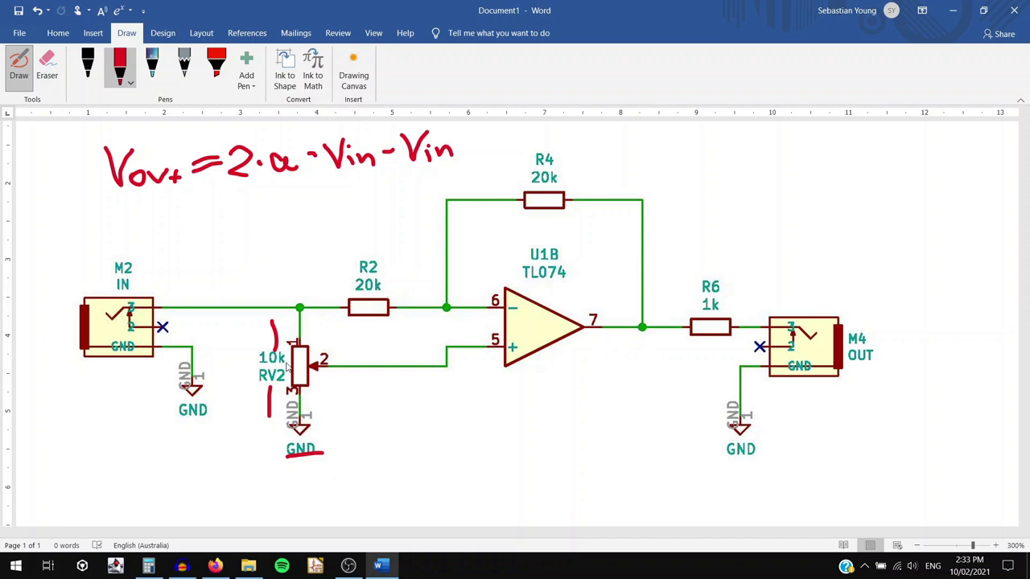
# - Underline RV2's 10k label, then evaluate 2 × 0.5 × 7 − 7 = 0 in Calculator and return to Word
pyautogui.moveTo(286, 363); pyautogui.dragTo(250, 362)
pyautogui.hotkey('alt', 'Tab')
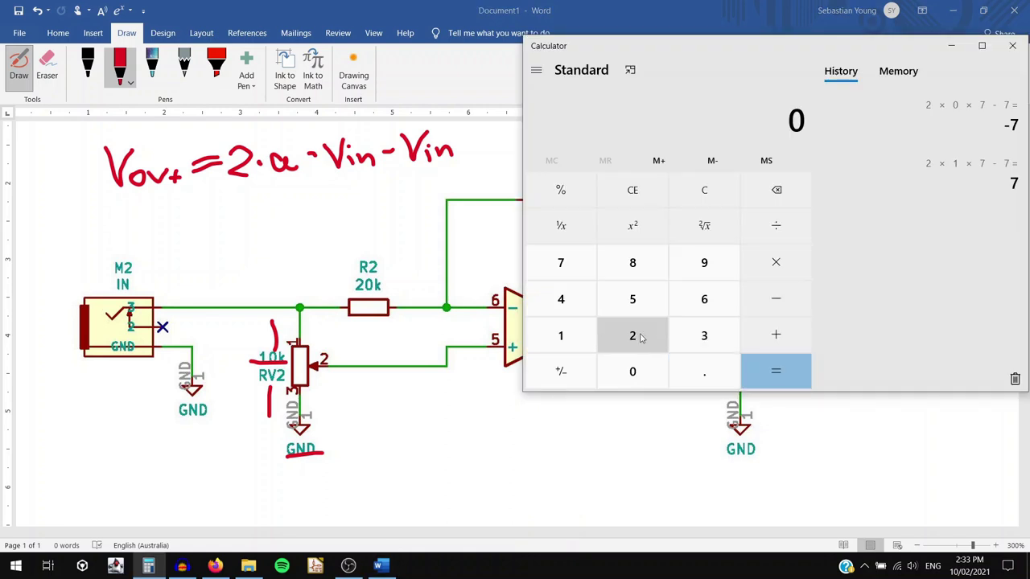
pyautogui.click(635, 337)
pyautogui.click(775, 262)
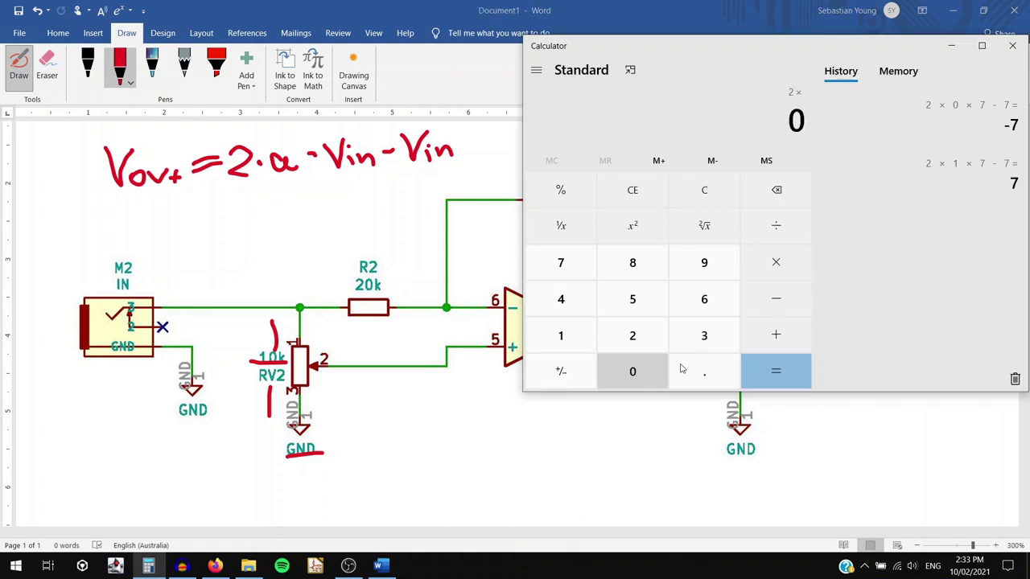
pyautogui.click(632, 371)
pyautogui.click(699, 367)
pyautogui.click(632, 298)
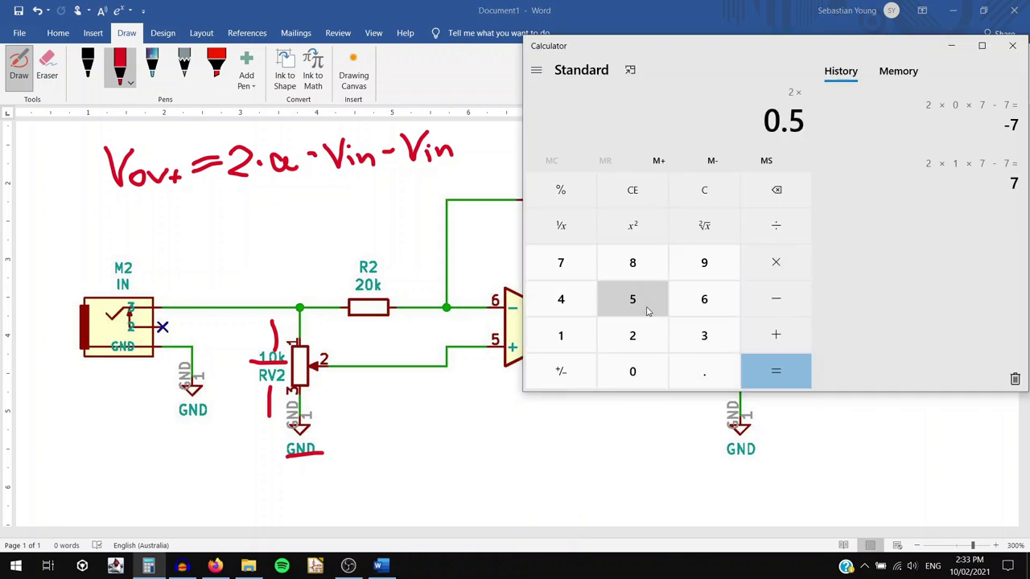
pyautogui.click(780, 261)
pyautogui.click(561, 263)
pyautogui.click(775, 299)
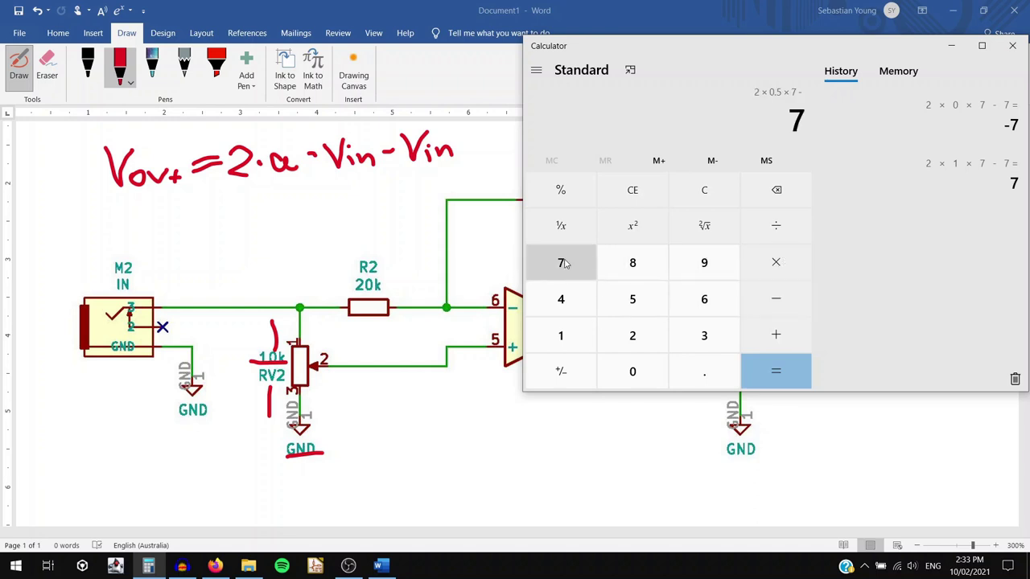
pyautogui.click(774, 370)
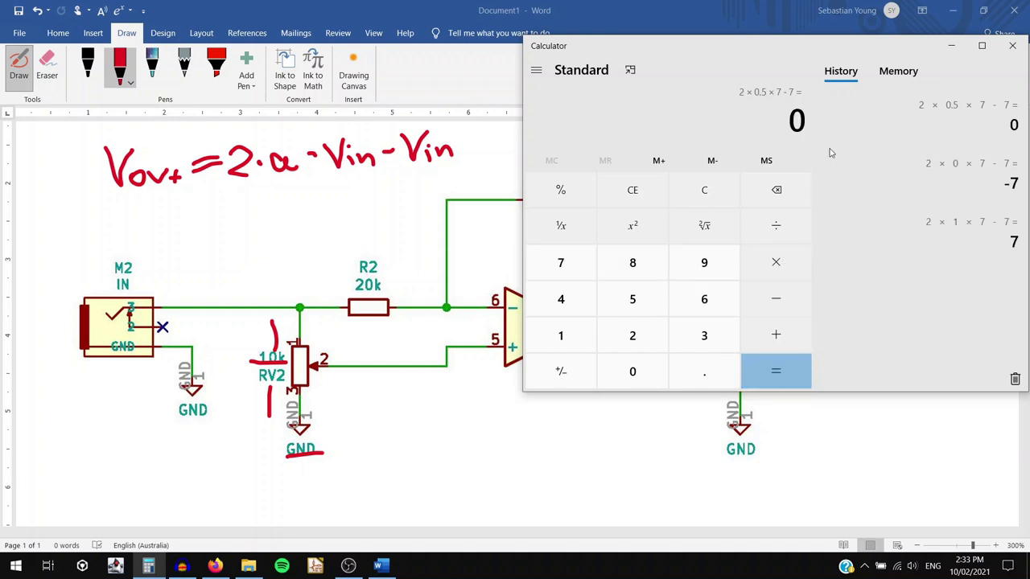
pyautogui.click(492, 395)
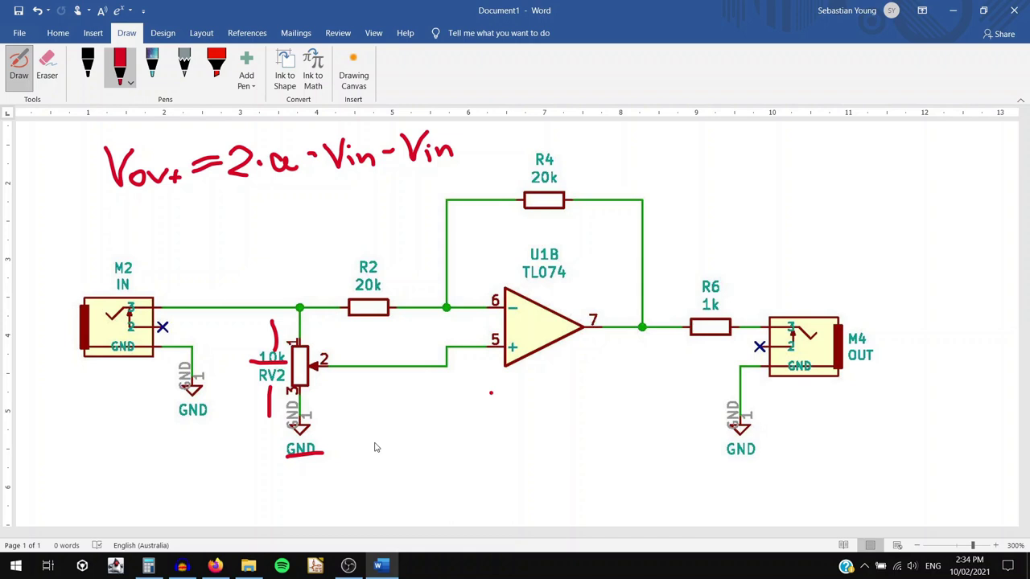
pyautogui.hotkey('alt', 'Tab')
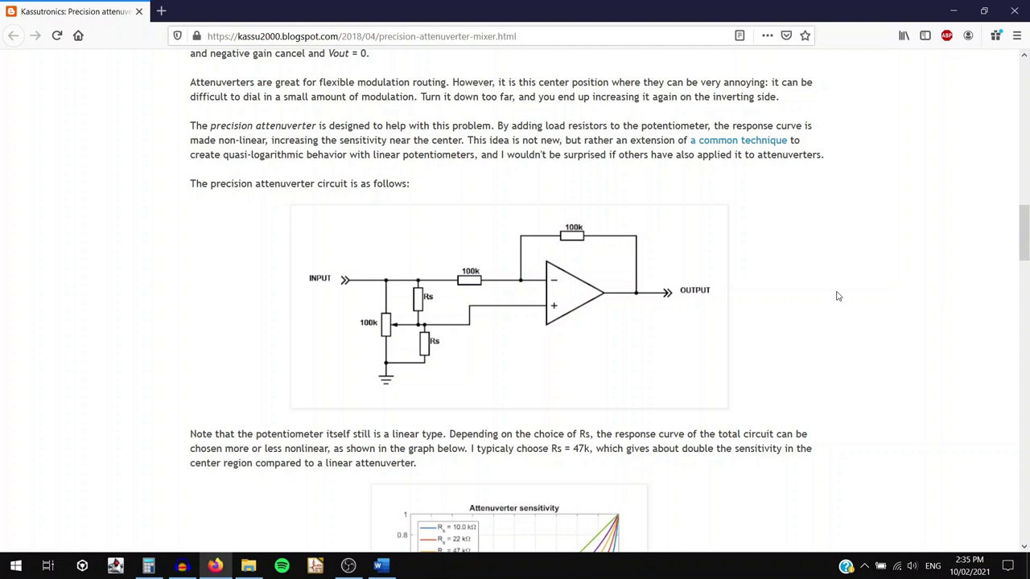
pyautogui.hotkey('alt', 'Tab')
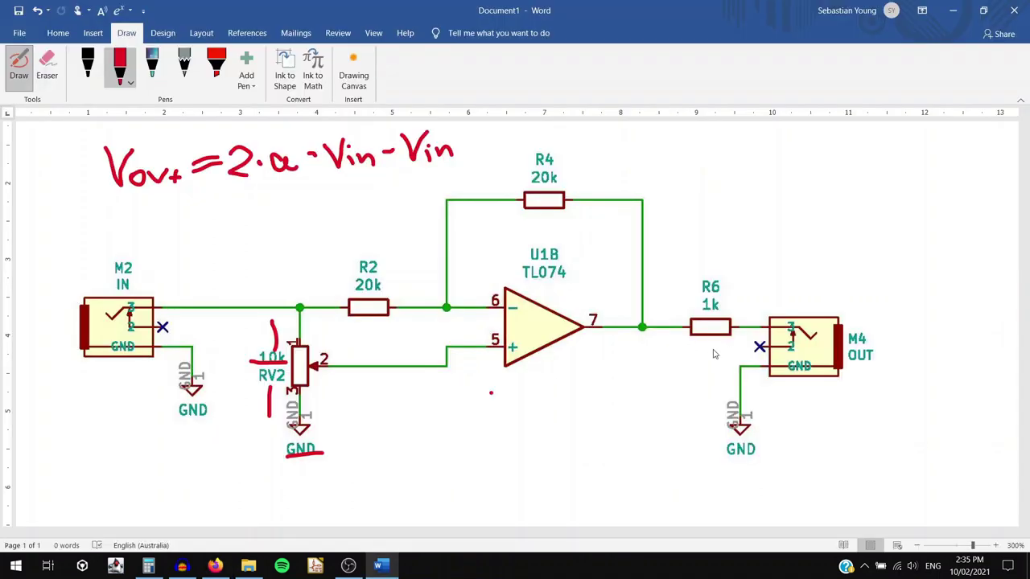
# - Underline R6 in red ink and zoom out to see all four TL074 attenuverter channels
pyautogui.moveTo(692, 343); pyautogui.dragTo(734, 345)
pyautogui.keyDown('ctrl'); pyautogui.scroll(-18, 648, 369); pyautogui.keyUp('ctrl')
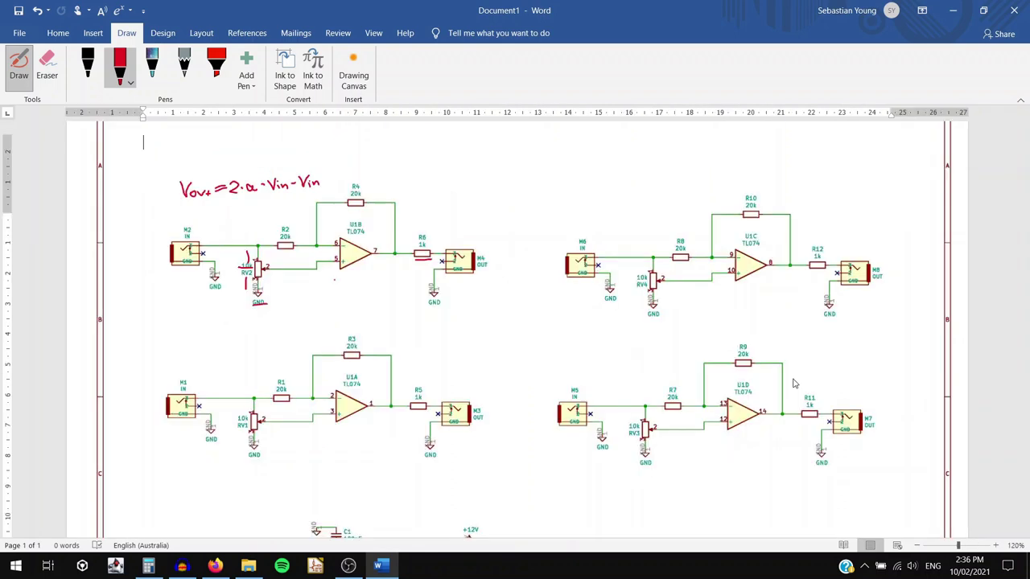